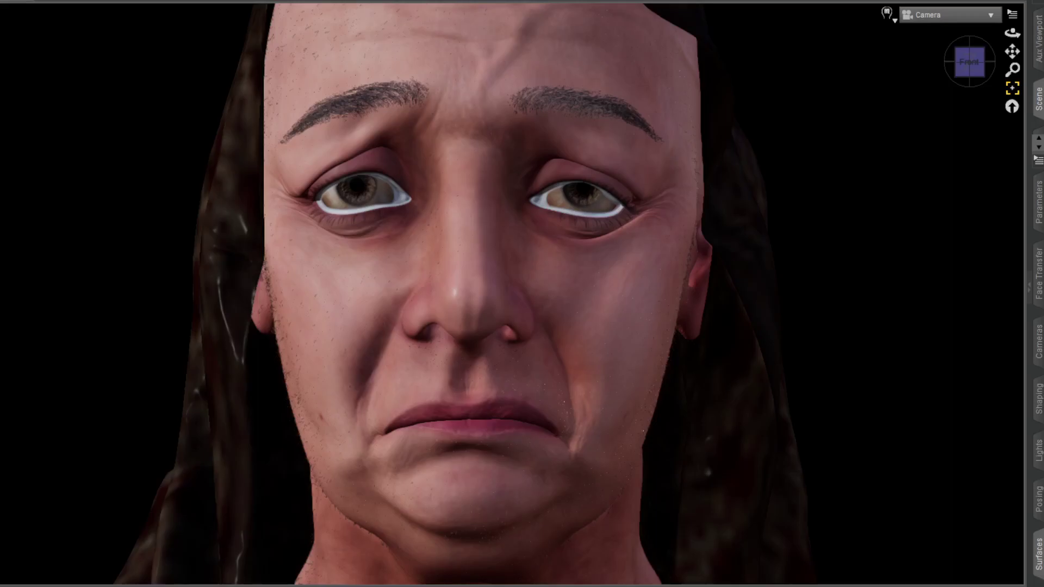
{"action": "mouse_move", "coordinate": [636, 585]}
{"action": "left_click", "coordinate": [601, 568]}
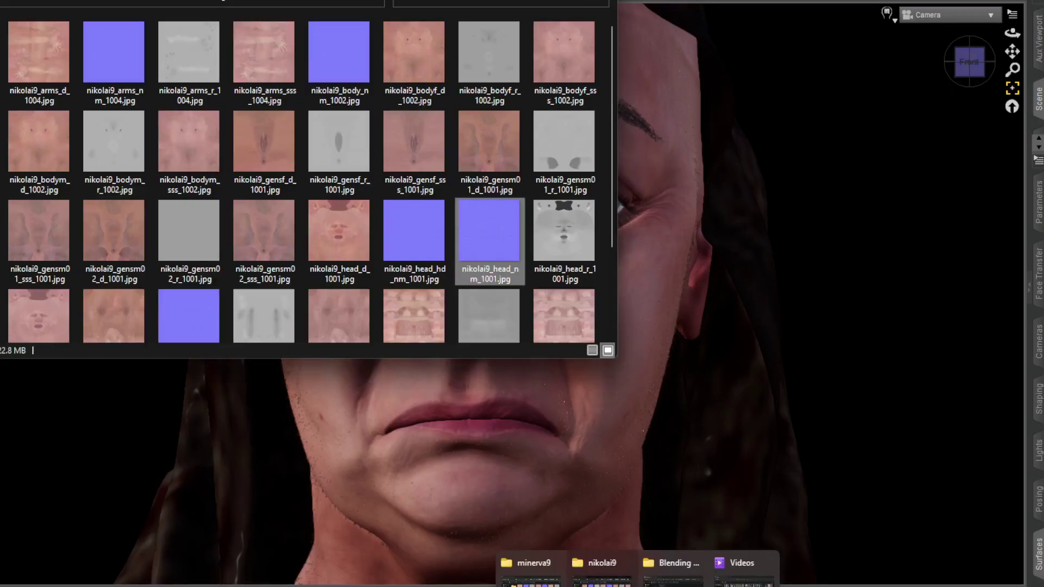
{"action": "left_click", "coordinate": [542, 584]}
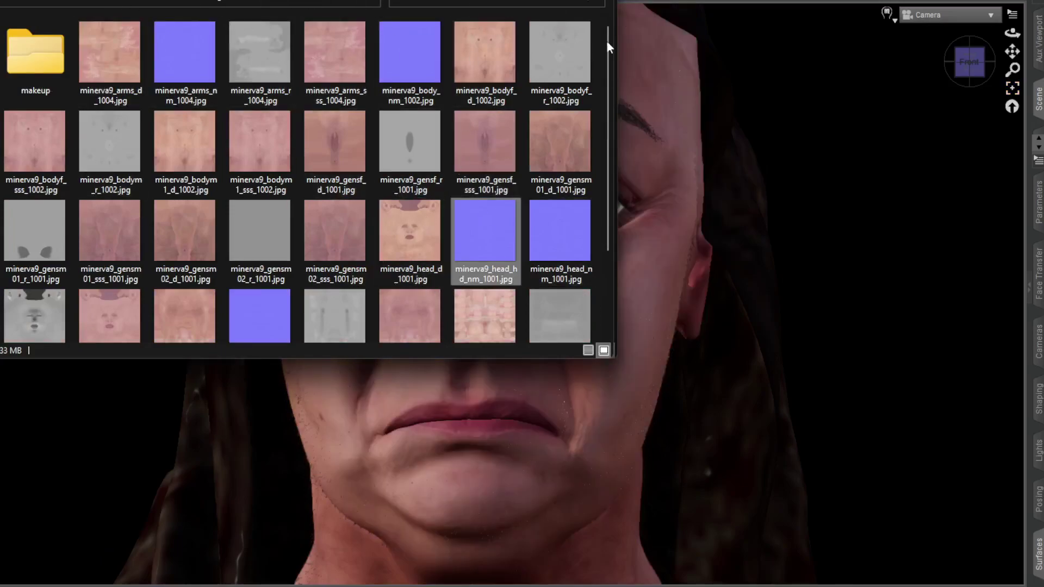
{"action": "mouse_move", "coordinate": [637, 583]}
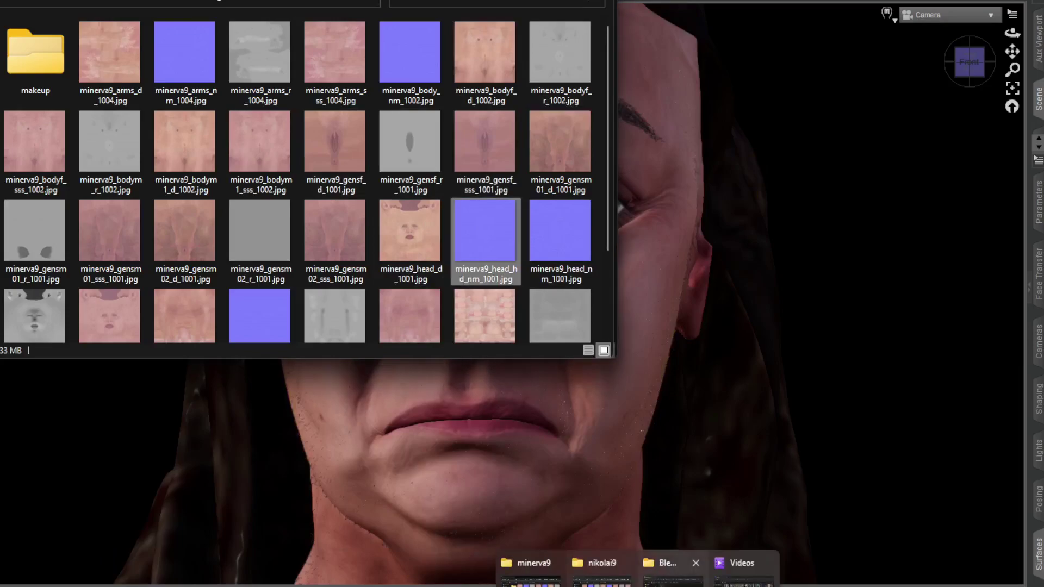
{"action": "left_click", "coordinate": [598, 566]}
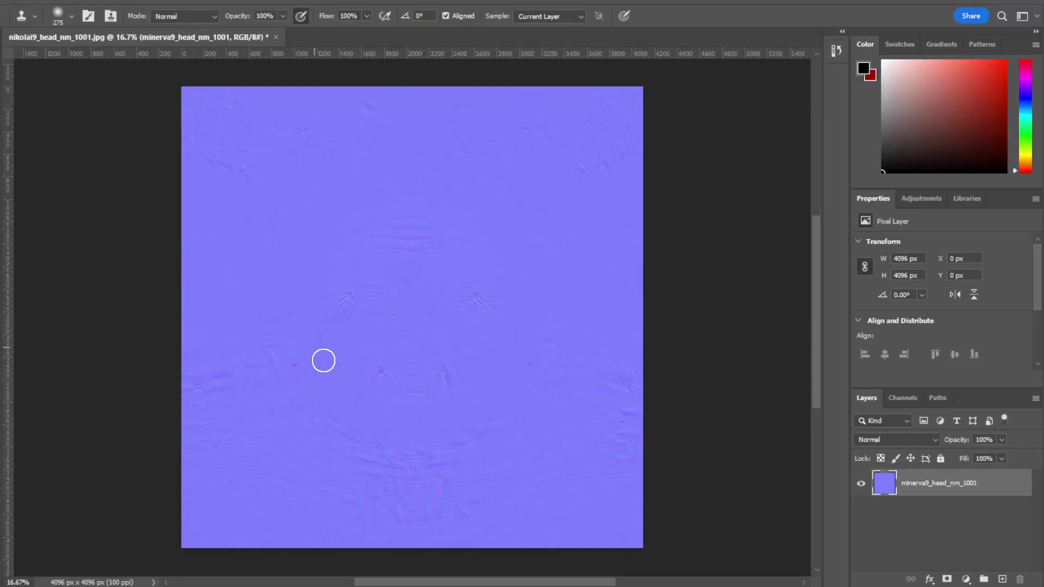
- Place nikolai9_head_nm_1001.jpg from Explorer into the document as an embedded smart object
{"action": "mouse_move", "coordinate": [639, 586]}
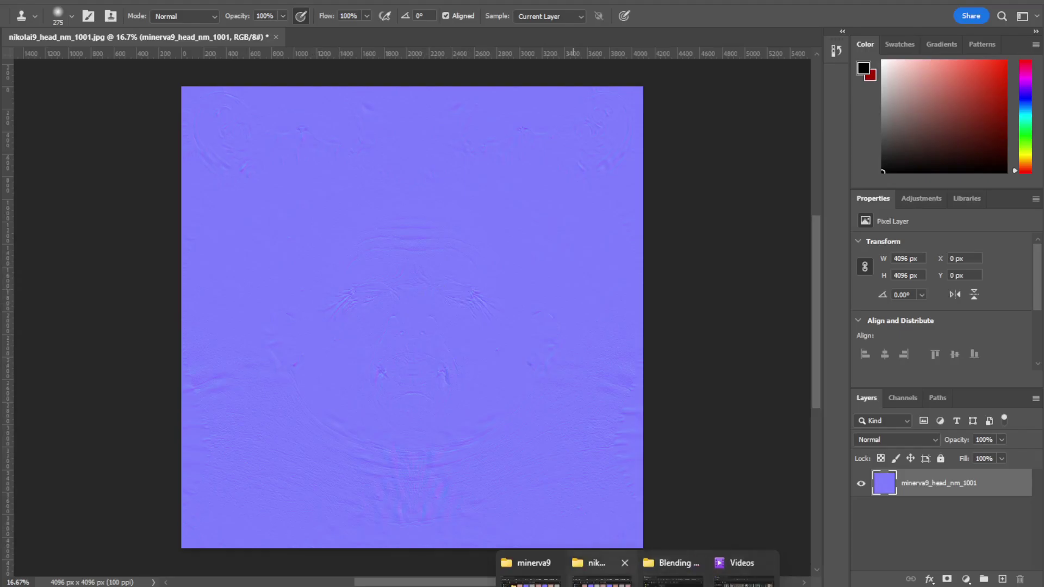
{"action": "left_click", "coordinate": [601, 571]}
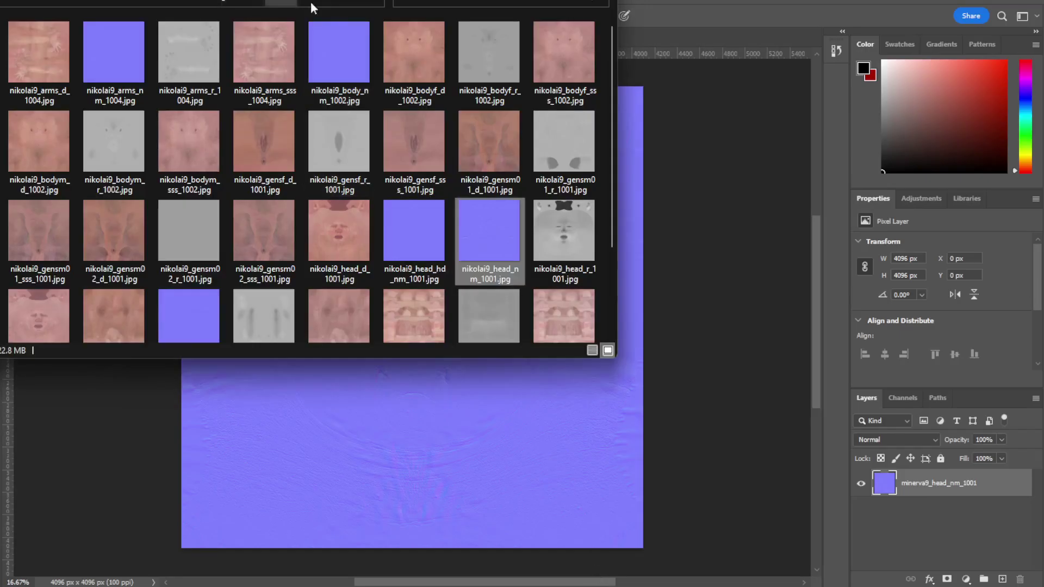
{"action": "left_click_drag", "start_coordinate": [486, 235], "coordinate": [724, 368]}
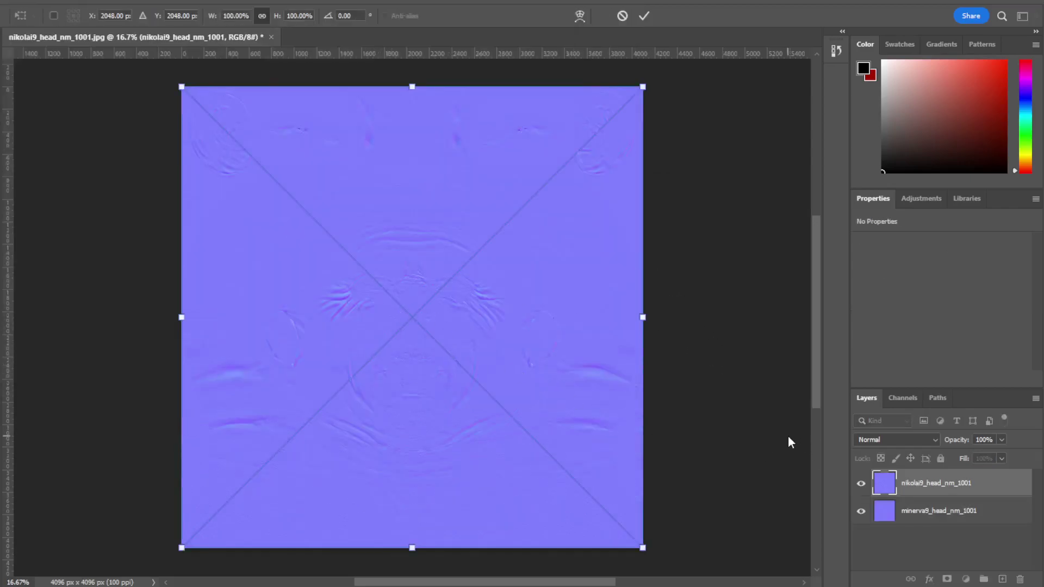
{"action": "key", "text": "Return"}
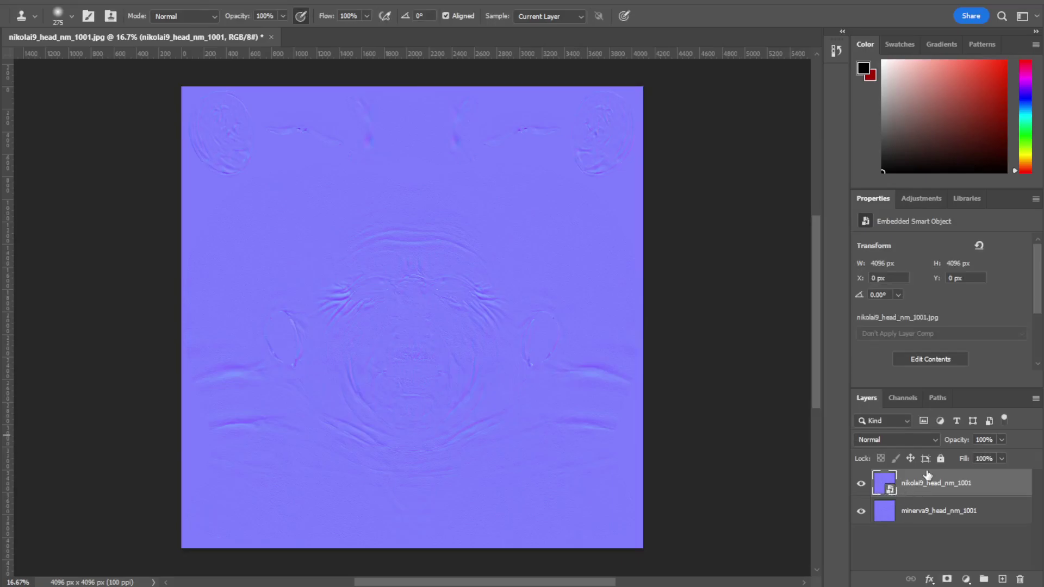
- Rasterize the nikolai9_head_nm_1001 layer and toggle its visibility to compare with minerva9
{"action": "right_click", "coordinate": [995, 487]}
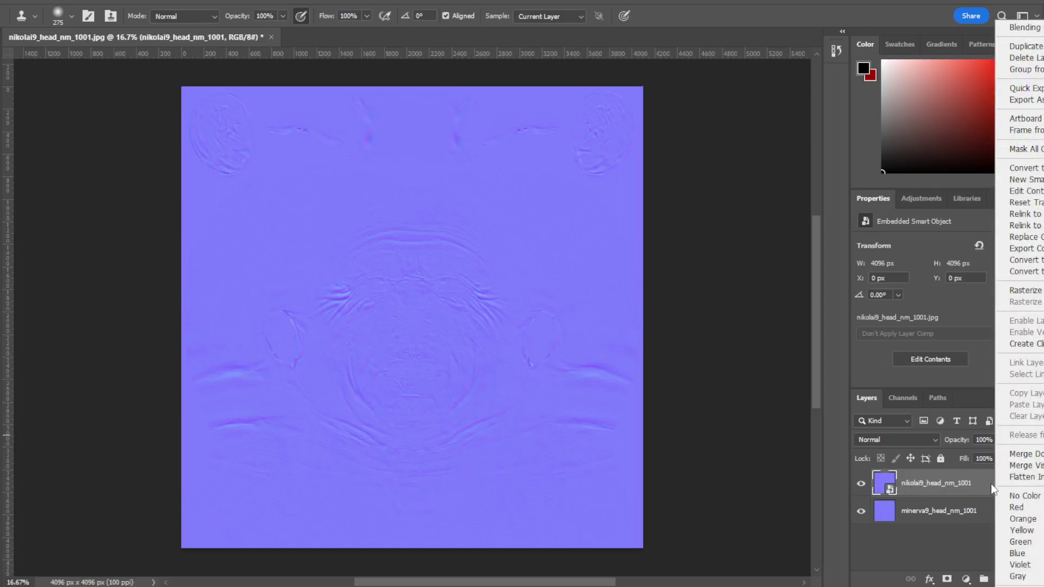
{"action": "left_click", "coordinate": [1033, 291]}
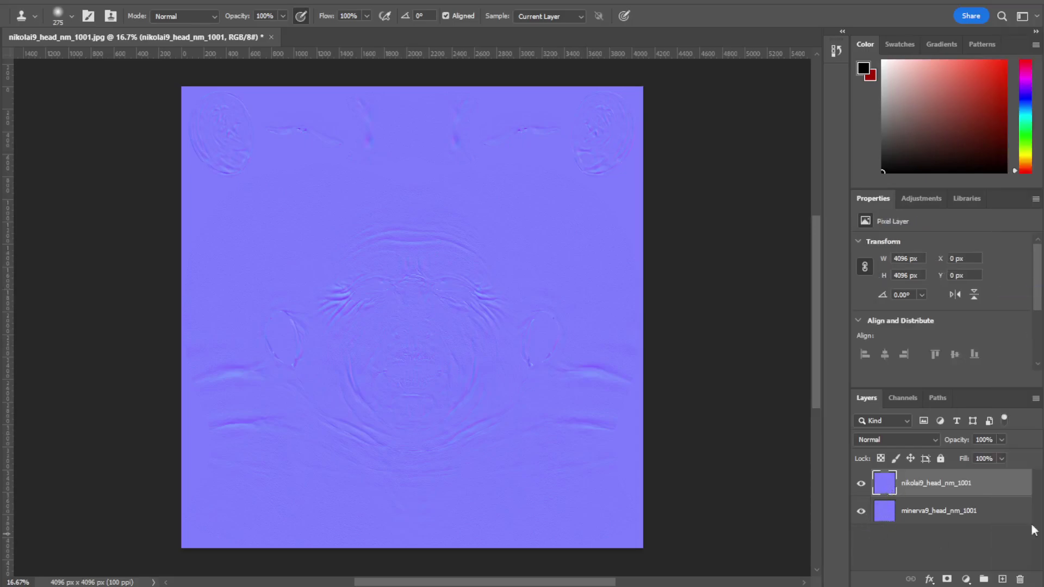
{"action": "left_click", "coordinate": [861, 489]}
{"action": "left_click", "coordinate": [861, 484]}
{"action": "left_click", "coordinate": [861, 484]}
{"action": "left_click", "coordinate": [860, 484]}
- Zoom in on the face and toggle the nikolai9 layer to compare wrinkle detail, leaving it visible
{"action": "key", "text": "ctrl+plus"}
{"action": "key", "text": "ctrl+plus"}
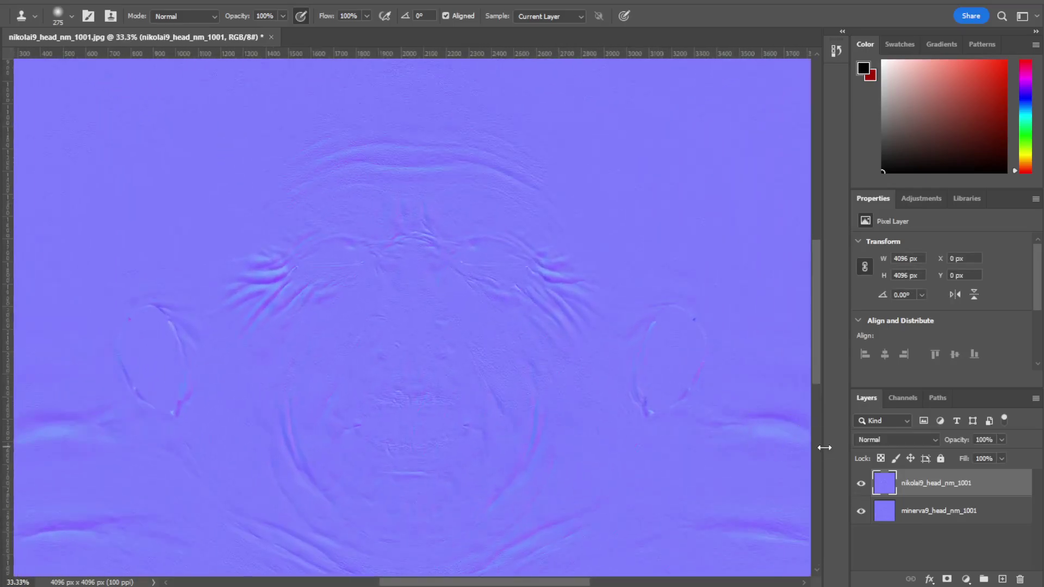
{"action": "key", "text": "ctrl+plus"}
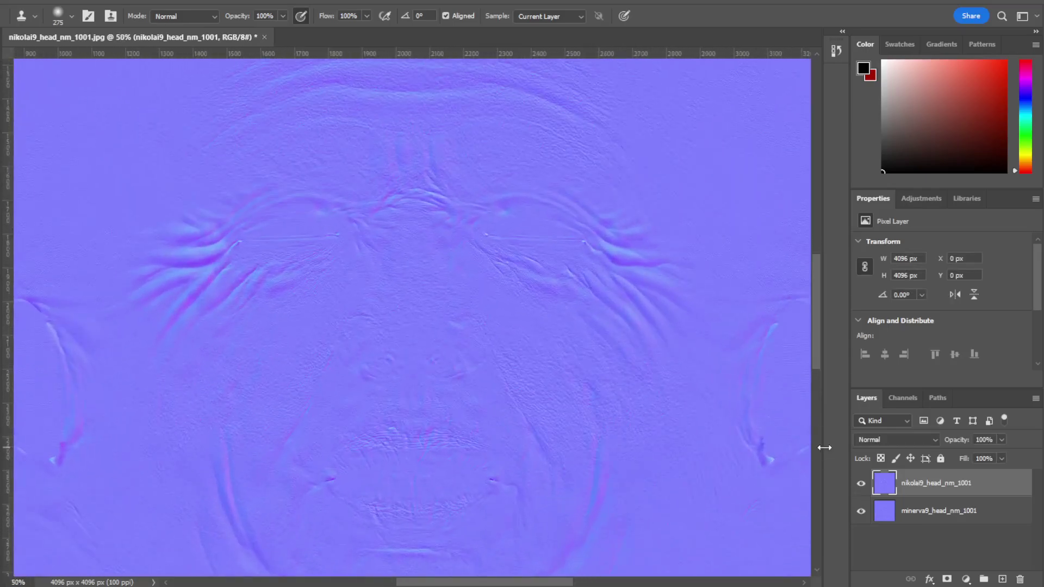
{"action": "left_click", "coordinate": [861, 484]}
{"action": "left_click", "coordinate": [860, 484]}
{"action": "left_click", "coordinate": [861, 484]}
{"action": "left_click", "coordinate": [860, 486]}
{"action": "left_click", "coordinate": [861, 485]}
{"action": "left_click", "coordinate": [861, 485]}
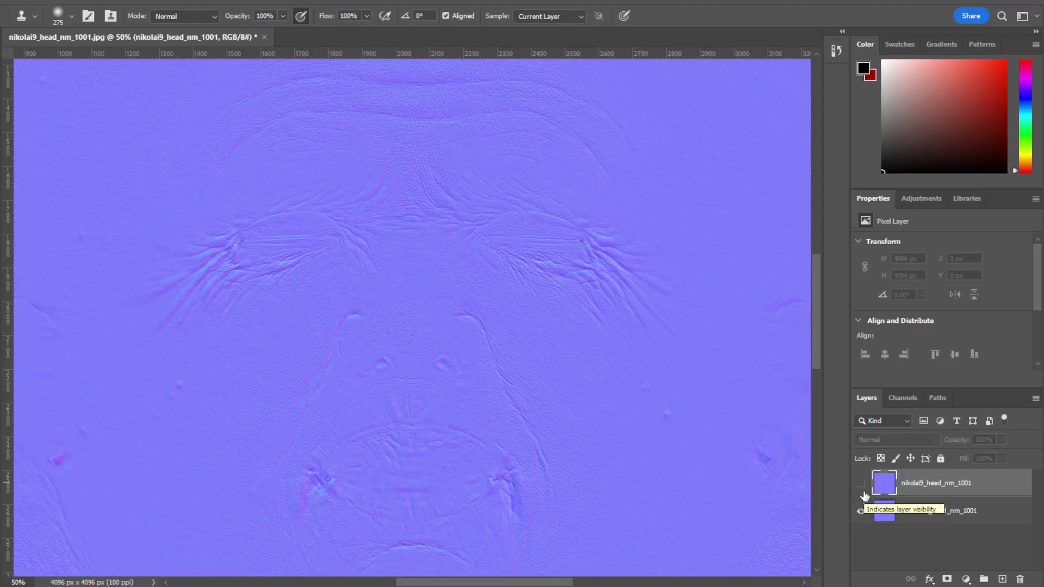
{"action": "left_click", "coordinate": [861, 484]}
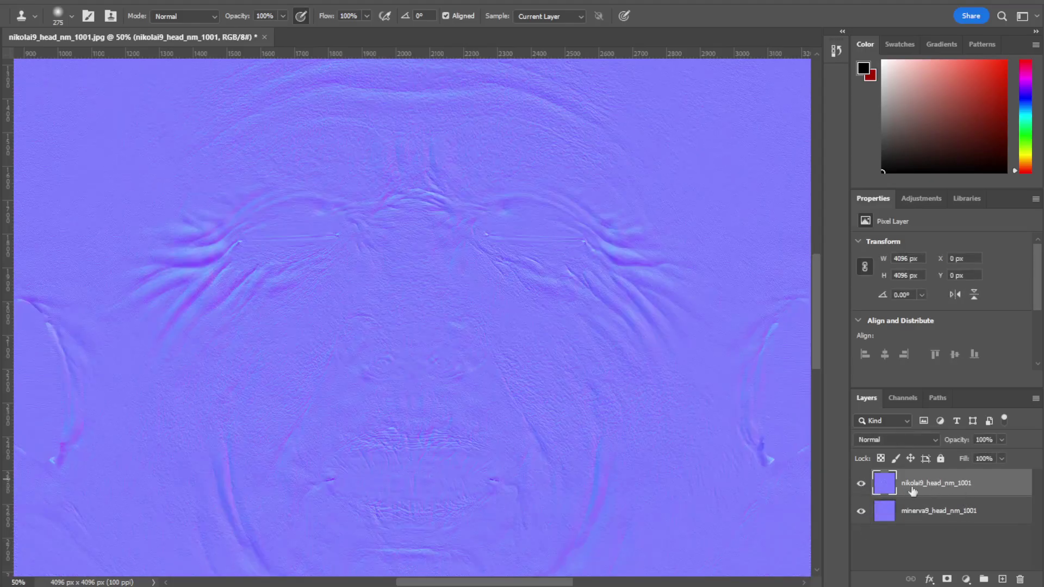
- Set the nikolai9 layer's blend mode to Overlay, compare it, then hide the minerva9 layer
{"action": "left_click", "coordinate": [925, 441]}
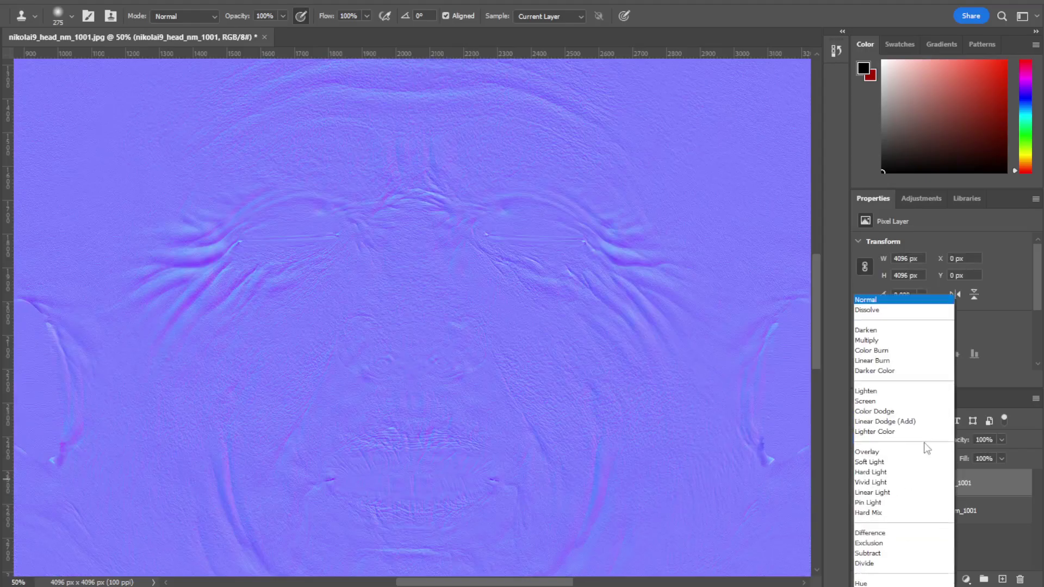
{"action": "left_click", "coordinate": [975, 495]}
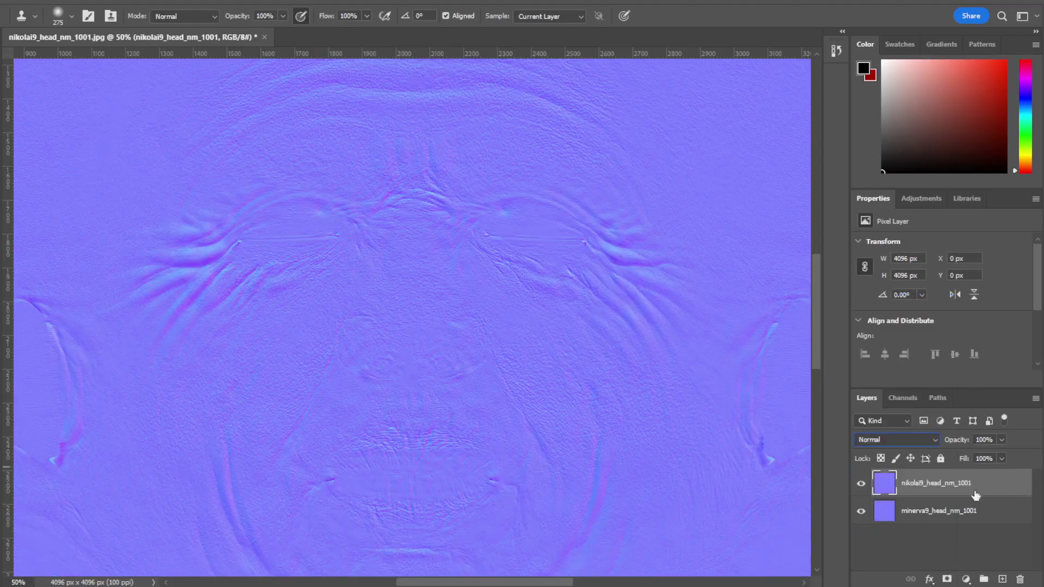
{"action": "left_click", "coordinate": [883, 439]}
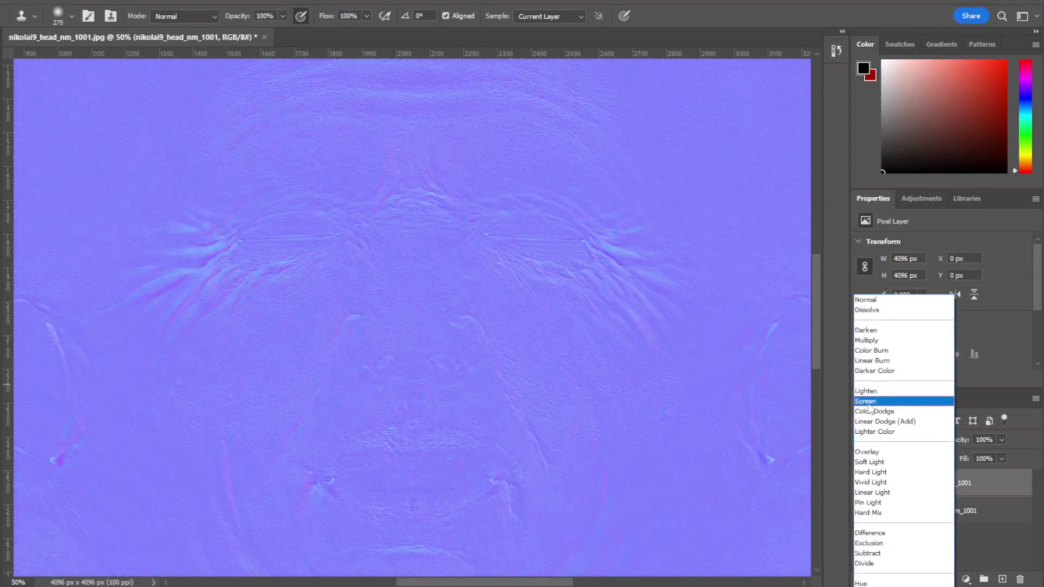
{"action": "left_click", "coordinate": [868, 452]}
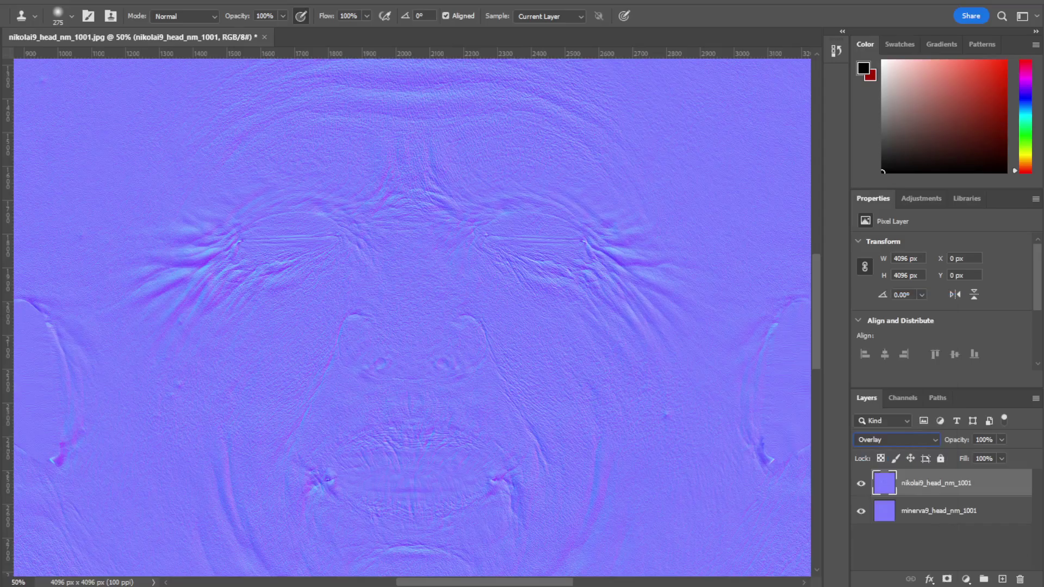
{"action": "left_click", "coordinate": [861, 484]}
{"action": "left_click", "coordinate": [862, 484]}
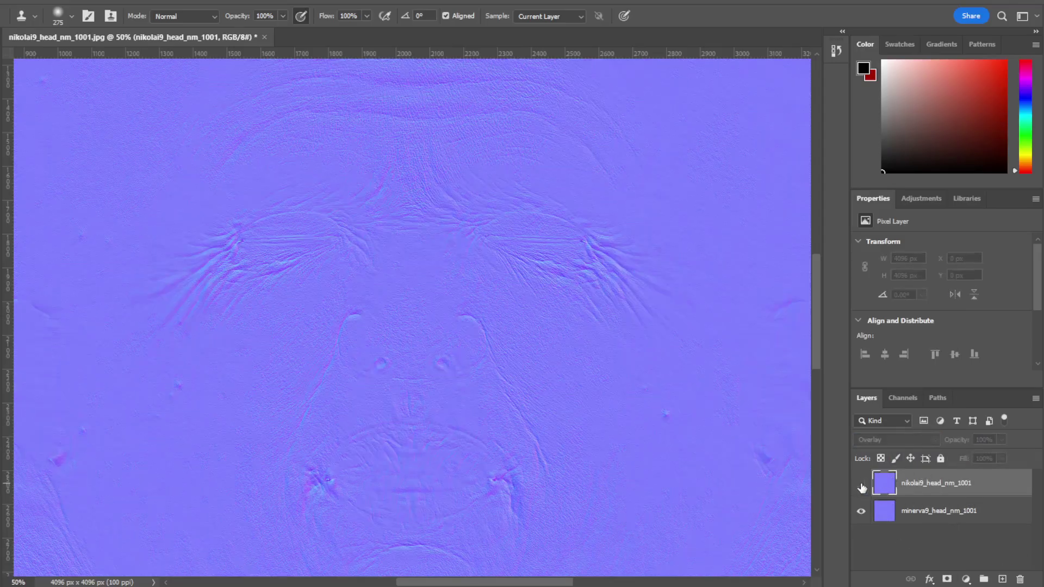
{"action": "left_click", "coordinate": [861, 484]}
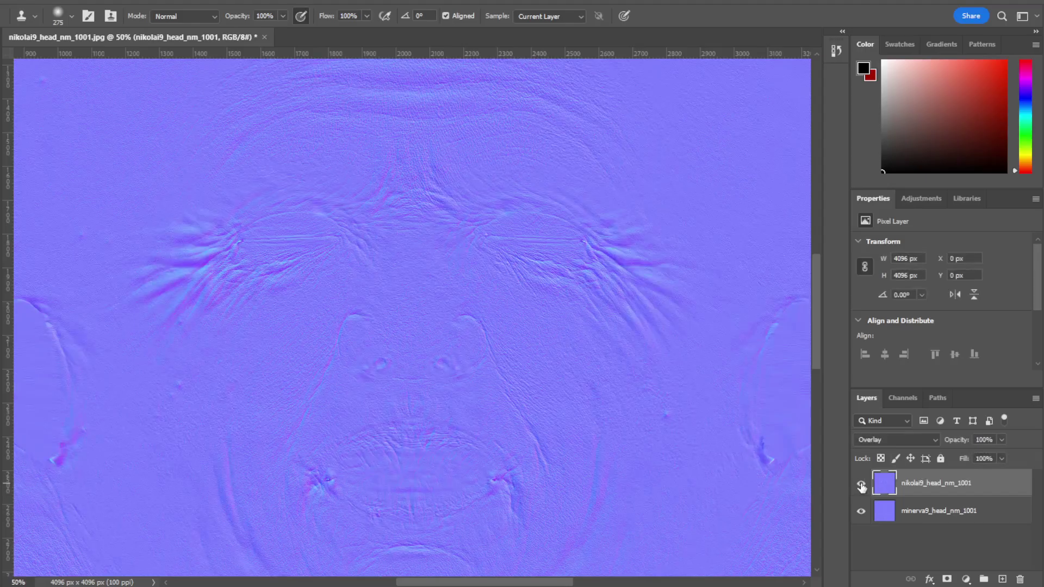
{"action": "left_click", "coordinate": [861, 512]}
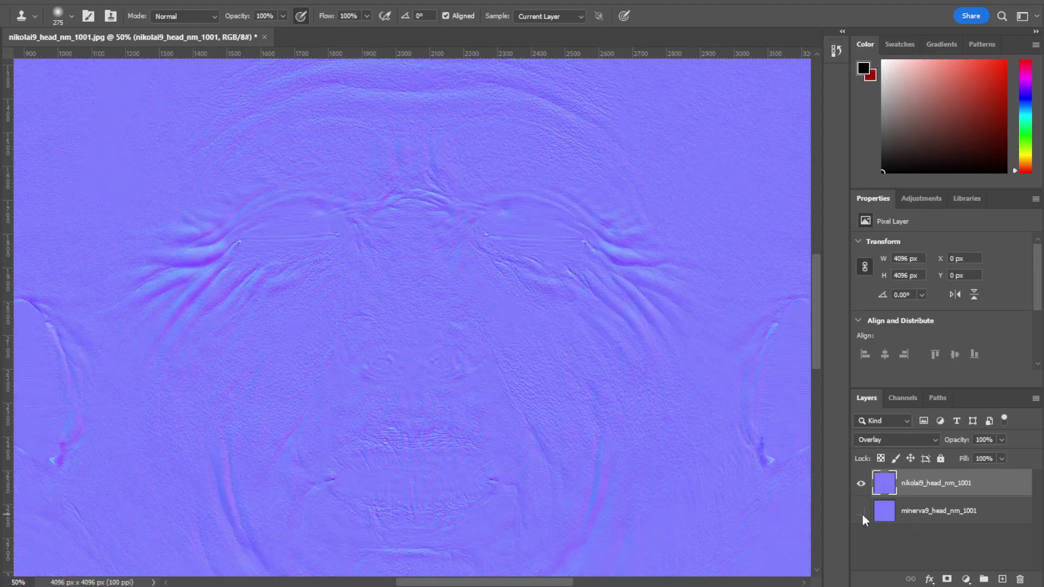
- Show minerva9 again and try two eraser strokes on the wrinkles right of the eye, undoing both
{"action": "left_click", "coordinate": [862, 513]}
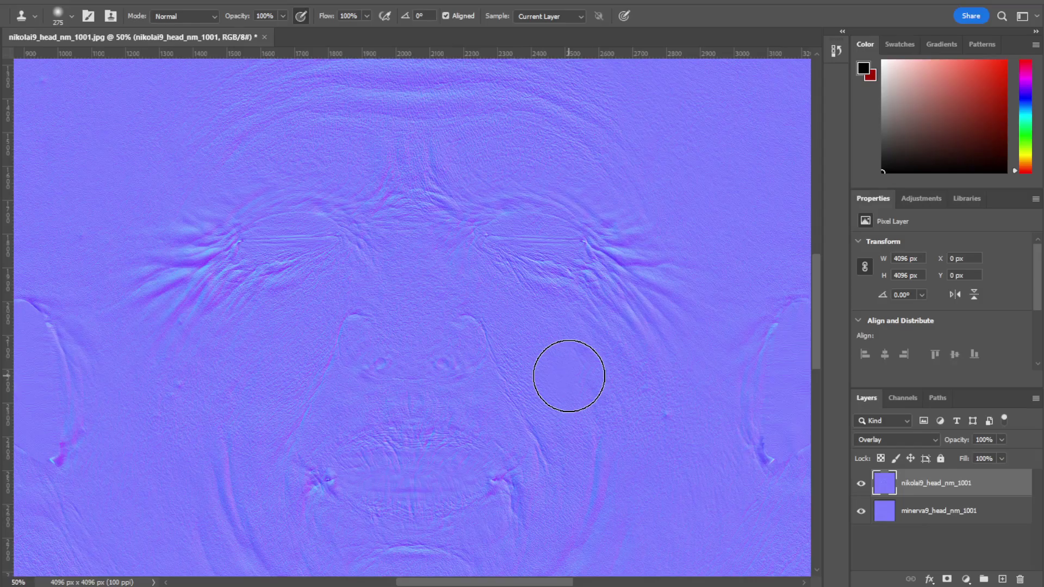
{"action": "key", "text": "ctrl+minus"}
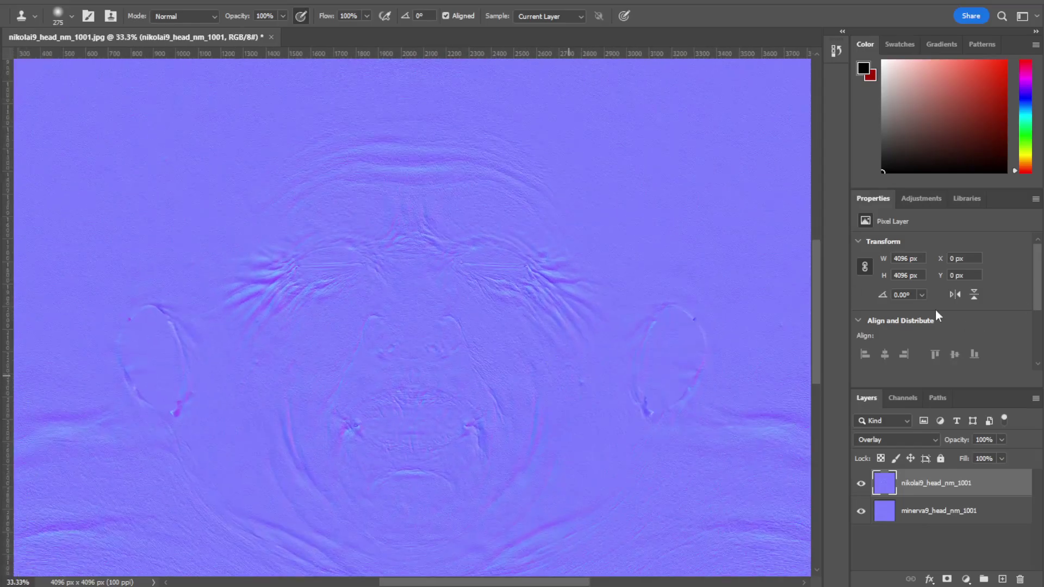
{"action": "left_click_drag", "start_coordinate": [524, 315], "coordinate": [508, 303]}
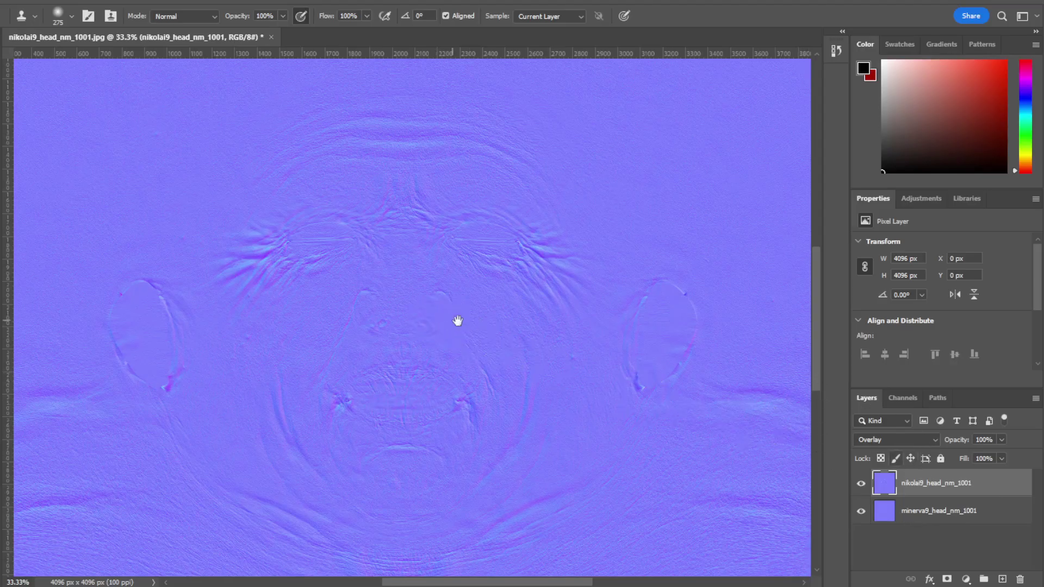
{"action": "scroll", "coordinate": [460, 359], "scroll_direction": "up", "scroll_amount": 2}
{"action": "key", "text": "ctrl+plus"}
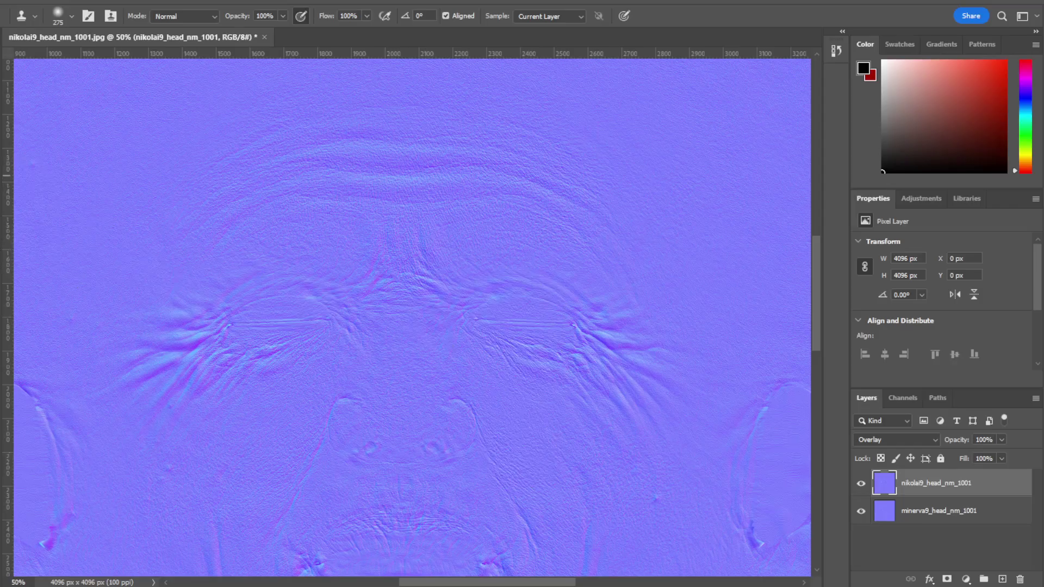
{"action": "key", "text": "e"}
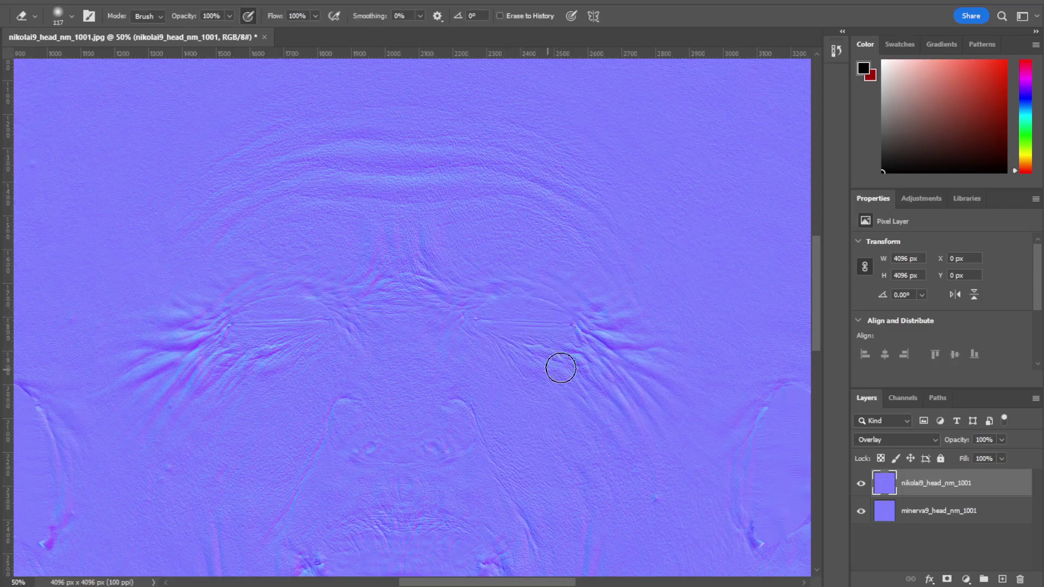
{"action": "mouse_move", "coordinate": [561, 368]}
{"action": "left_mouse_down"}
{"action": "mouse_move", "coordinate": [601, 317]}
{"action": "mouse_move", "coordinate": [636, 437]}
{"action": "mouse_move", "coordinate": [639, 342]}
{"action": "mouse_move", "coordinate": [666, 359]}
{"action": "left_mouse_up"}
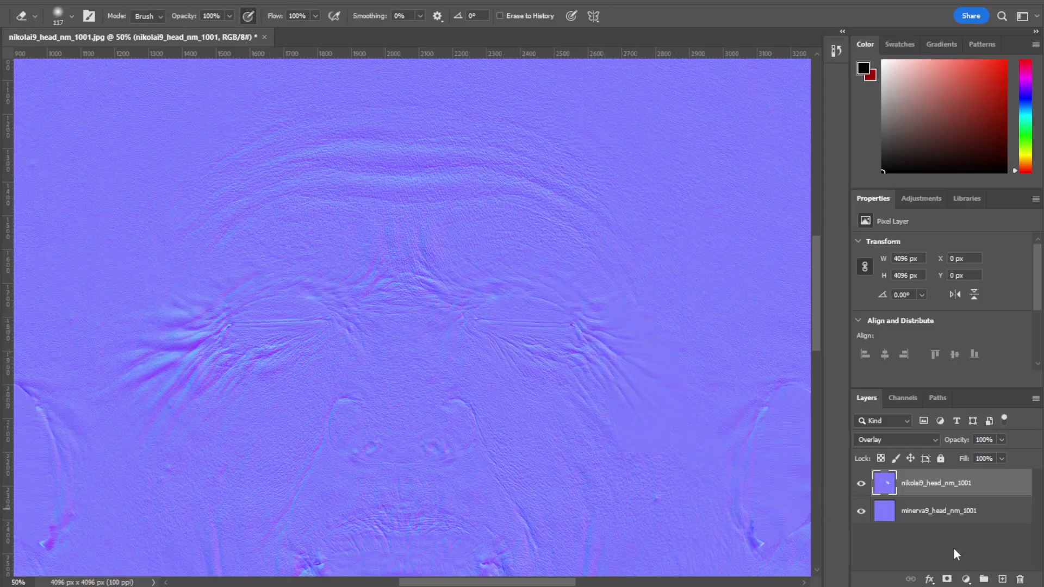
{"action": "key", "text": "ctrl+z"}
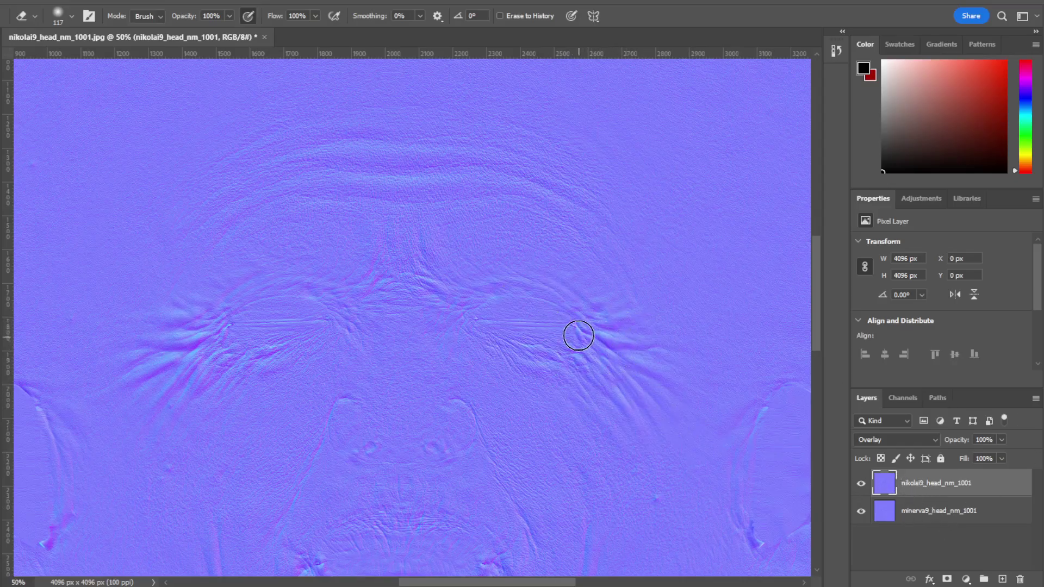
{"action": "mouse_move", "coordinate": [578, 335]}
{"action": "left_mouse_down"}
{"action": "mouse_move", "coordinate": [617, 349]}
{"action": "mouse_move", "coordinate": [596, 359]}
{"action": "mouse_move", "coordinate": [603, 403]}
{"action": "mouse_move", "coordinate": [636, 367]}
{"action": "left_mouse_up"}
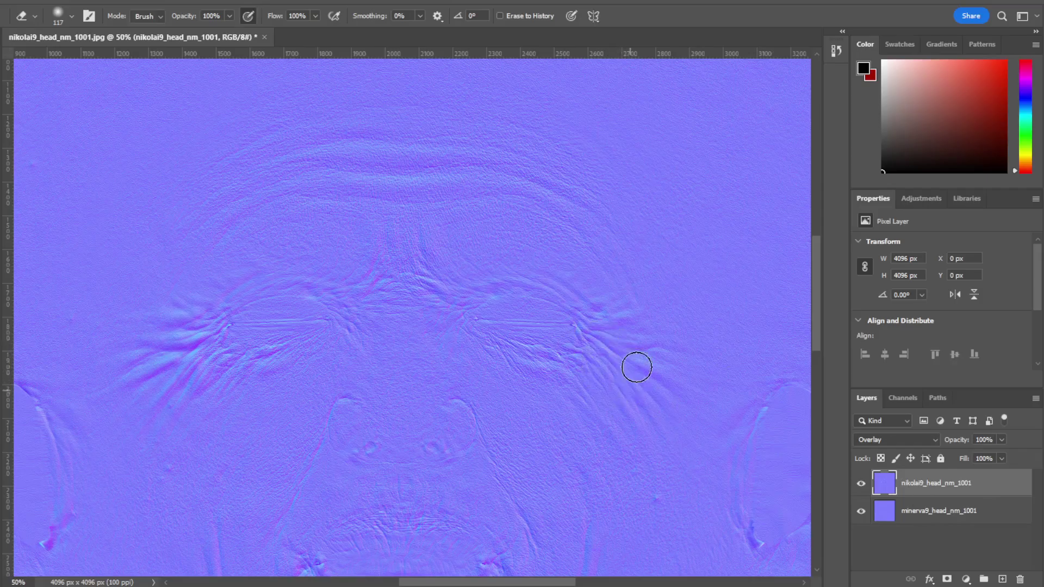
{"action": "key", "text": "ctrl+z"}
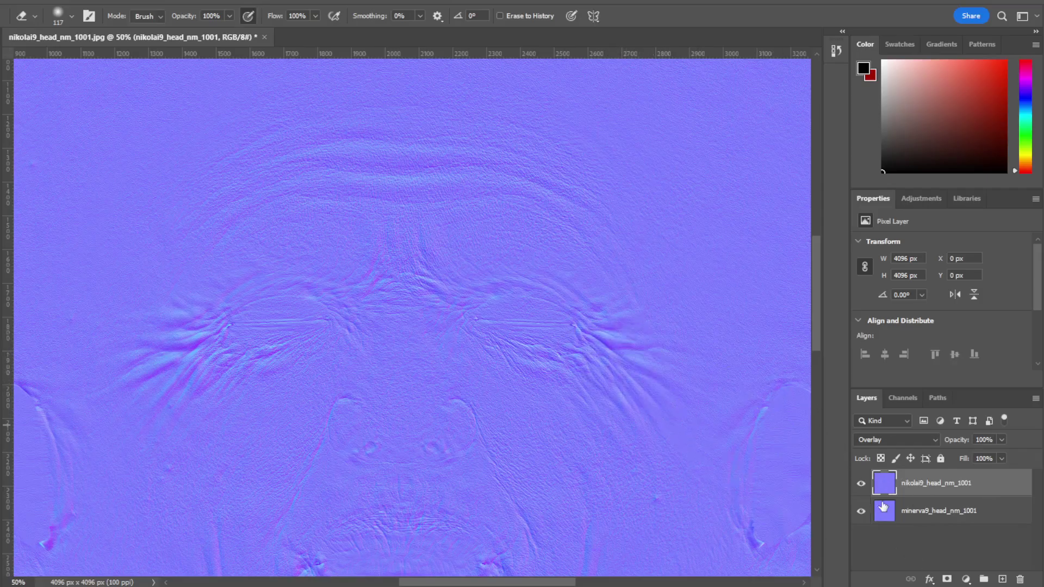
- Enlarge the eraser to 196, try an undone dab above the brow, then also select minerva9
{"action": "right_click", "coordinate": [407, 281]}
{"action": "left_click_drag", "start_coordinate": [542, 306], "coordinate": [546, 306]}
{"action": "key", "text": "Return"}
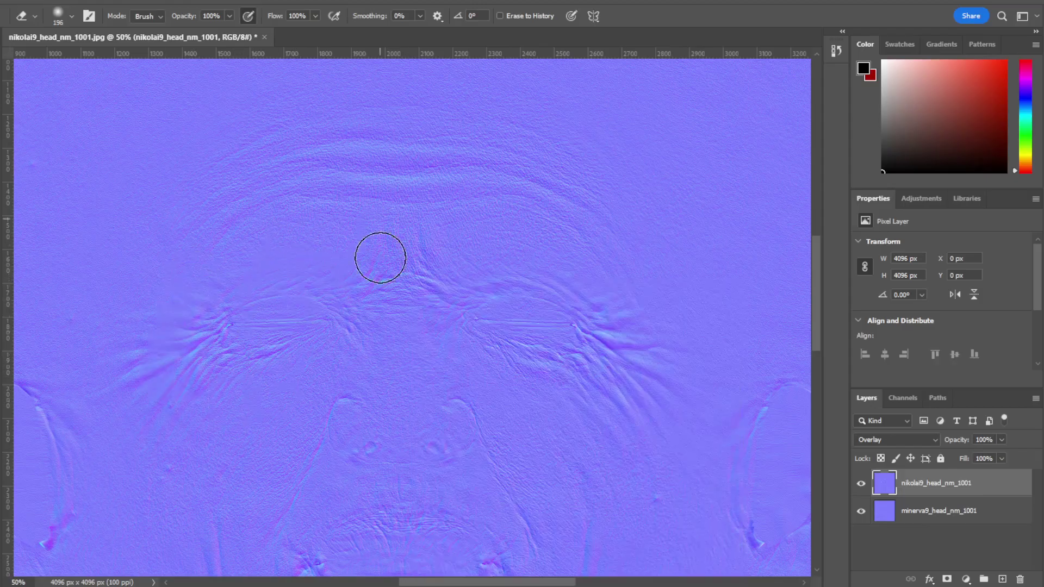
{"action": "left_click", "coordinate": [380, 257]}
{"action": "key", "text": "ctrl+z"}
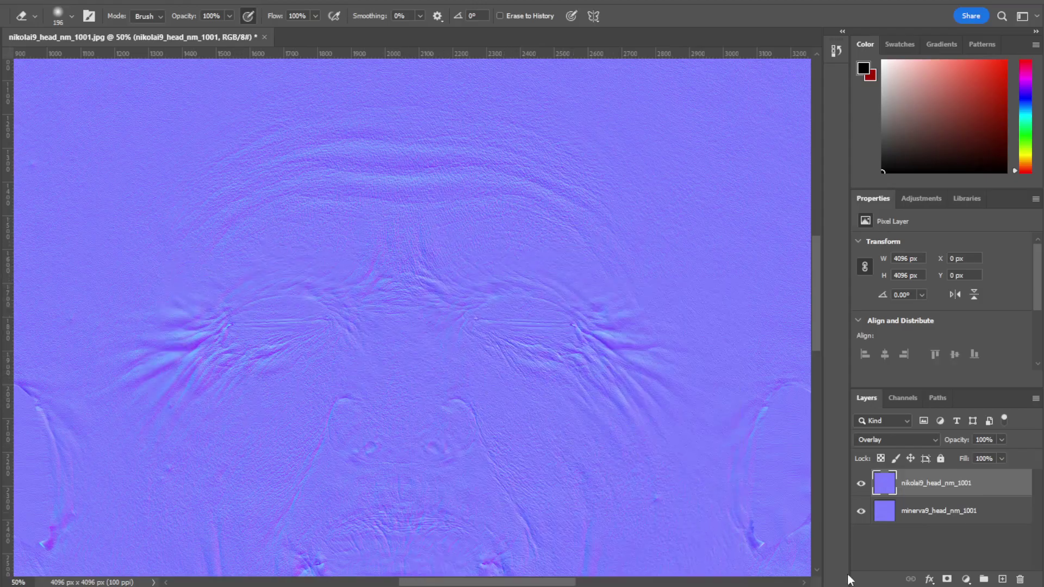
{"action": "left_click", "coordinate": [928, 512], "text": "shift"}
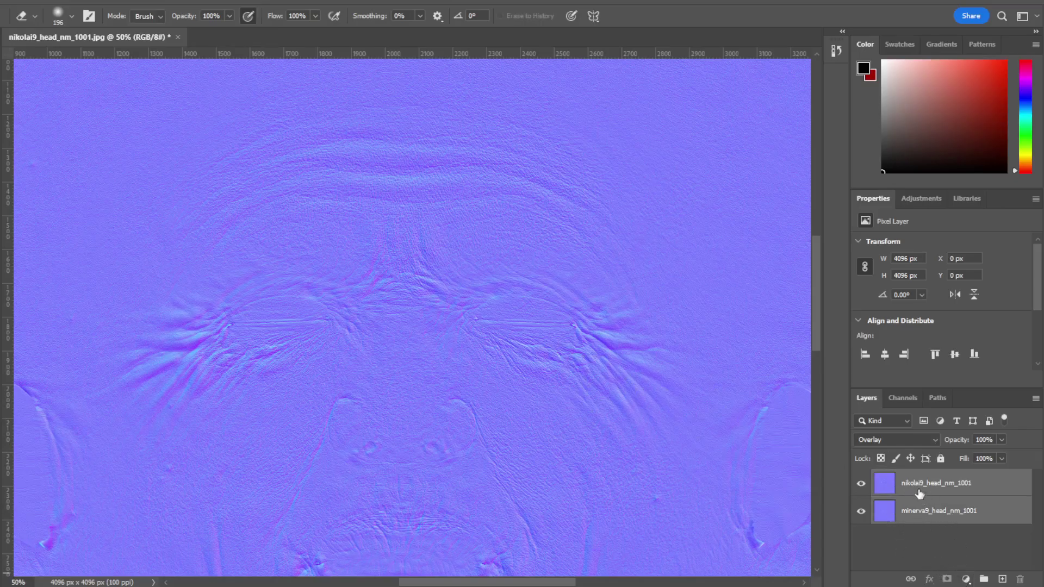
- Merge the two normal-map layers with Ctrl+E and try a Clone Stamp stroke on the brow, undone
{"action": "key", "text": "ctrl+e"}
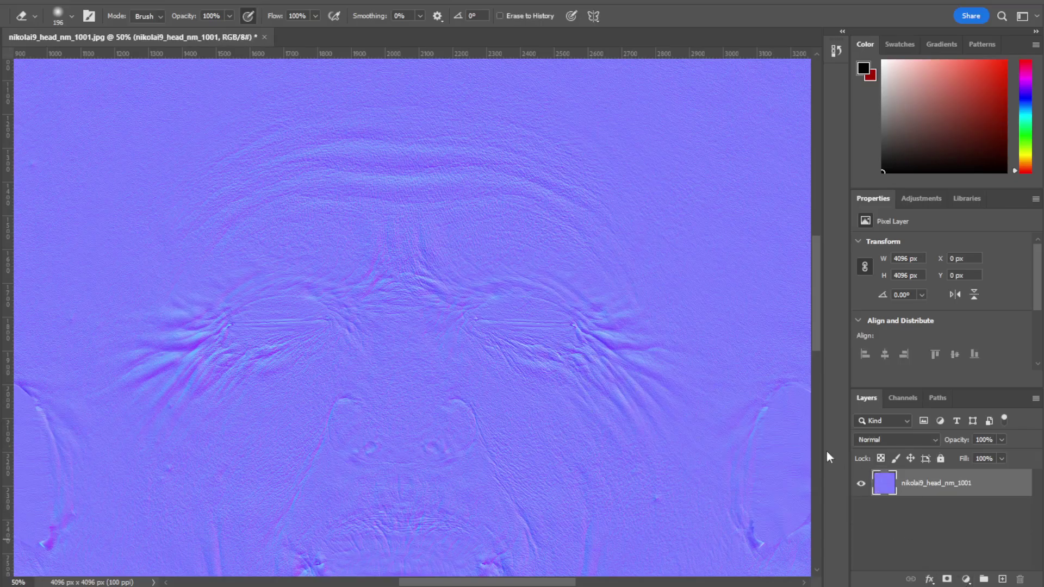
{"action": "left_click_drag", "start_coordinate": [359, 326], "coordinate": [534, 313]}
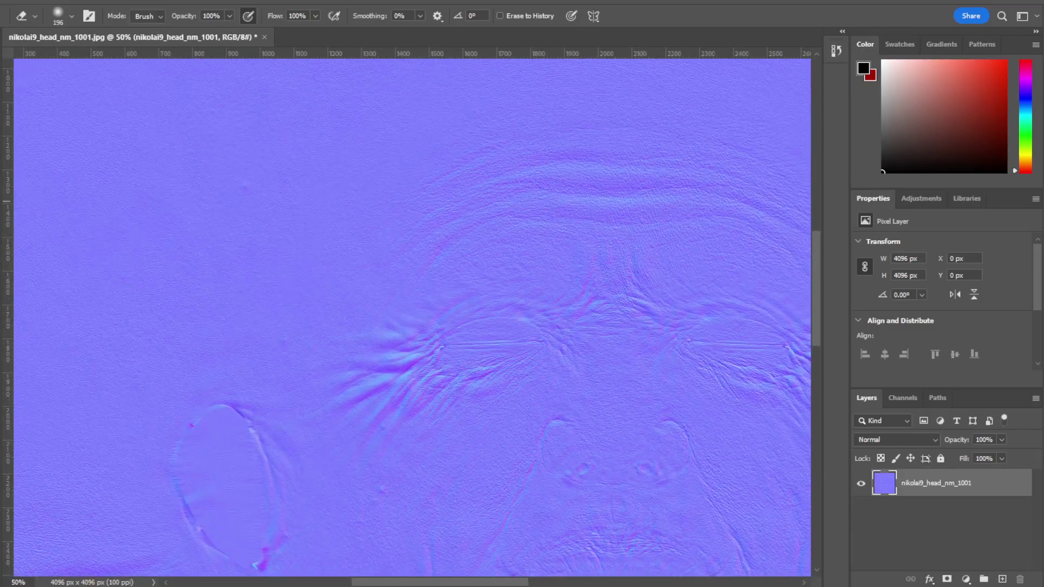
{"action": "key", "text": "s"}
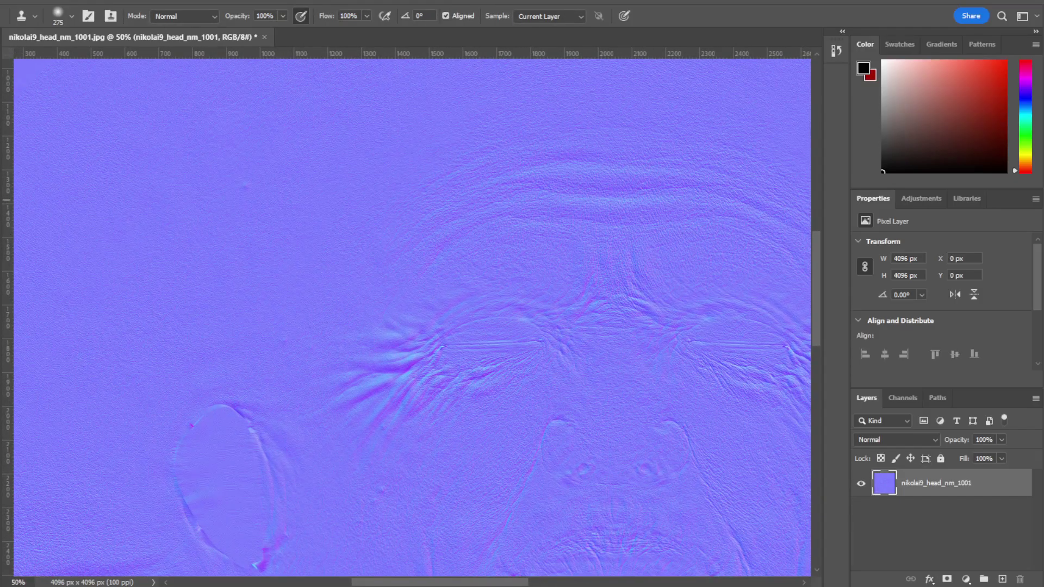
{"action": "left_click", "coordinate": [433, 377], "text": "alt"}
{"action": "left_click", "coordinate": [407, 323]}
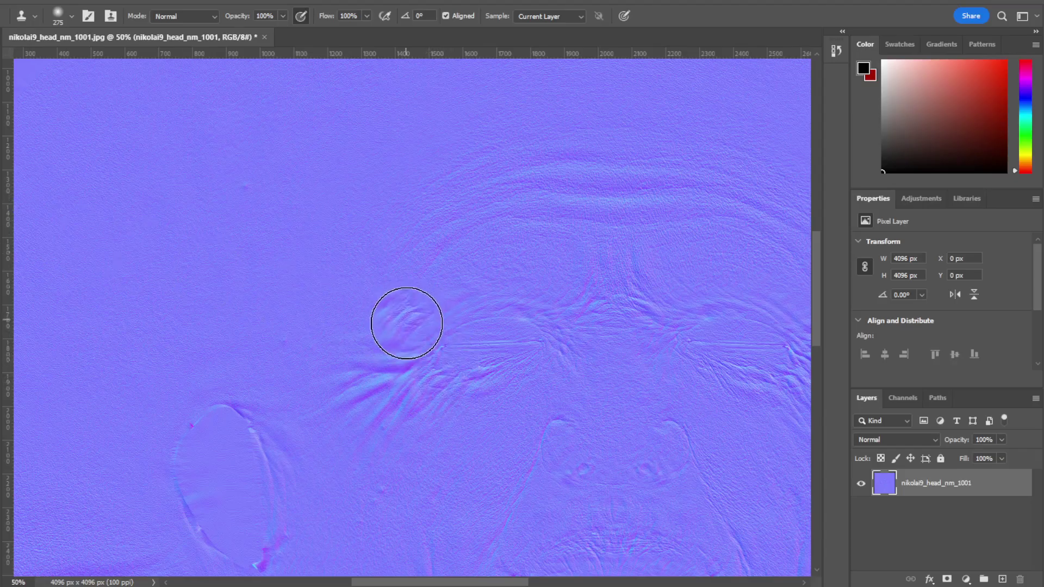
{"action": "mouse_move", "coordinate": [407, 323]}
{"action": "left_mouse_down"}
{"action": "mouse_move", "coordinate": [406, 310]}
{"action": "mouse_move", "coordinate": [429, 298]}
{"action": "mouse_move", "coordinate": [386, 326]}
{"action": "left_mouse_up"}
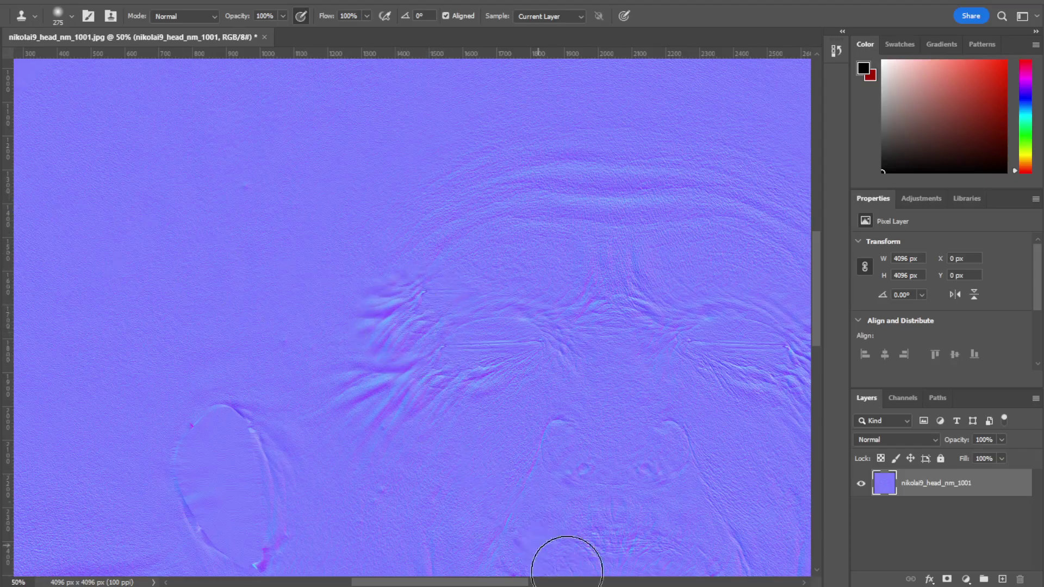
{"action": "key", "text": "ctrl+z"}
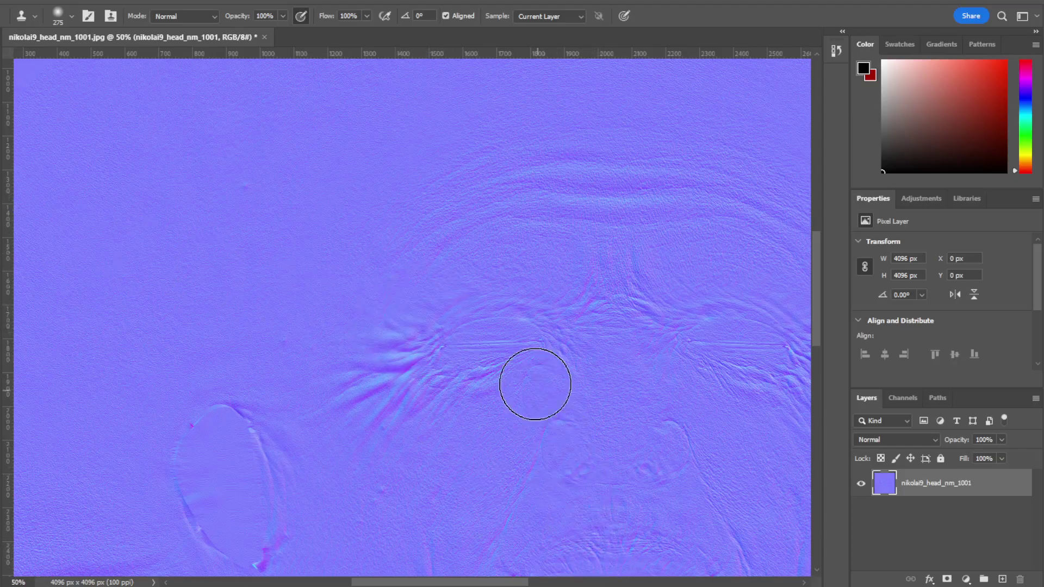
- Try another clone stroke from a new source over the left brow wrinkles, undo it, and recentre the face
{"action": "left_click", "coordinate": [410, 373], "text": "alt"}
{"action": "mouse_move", "coordinate": [430, 384]}
{"action": "left_mouse_down"}
{"action": "mouse_move", "coordinate": [387, 328]}
{"action": "mouse_move", "coordinate": [406, 318]}
{"action": "mouse_move", "coordinate": [309, 300]}
{"action": "mouse_move", "coordinate": [342, 345]}
{"action": "left_mouse_up"}
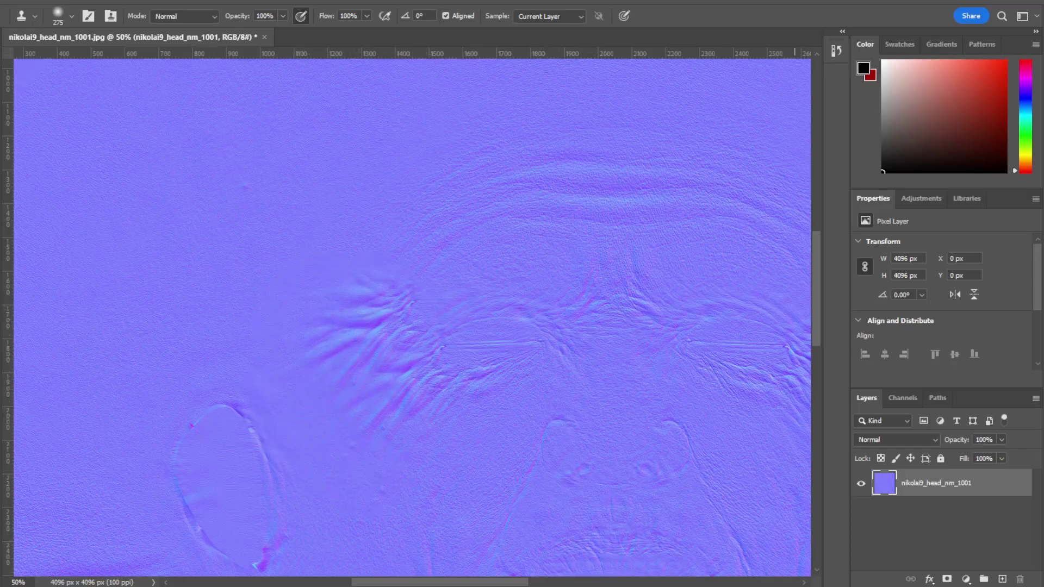
{"action": "key", "text": "ctrl+z"}
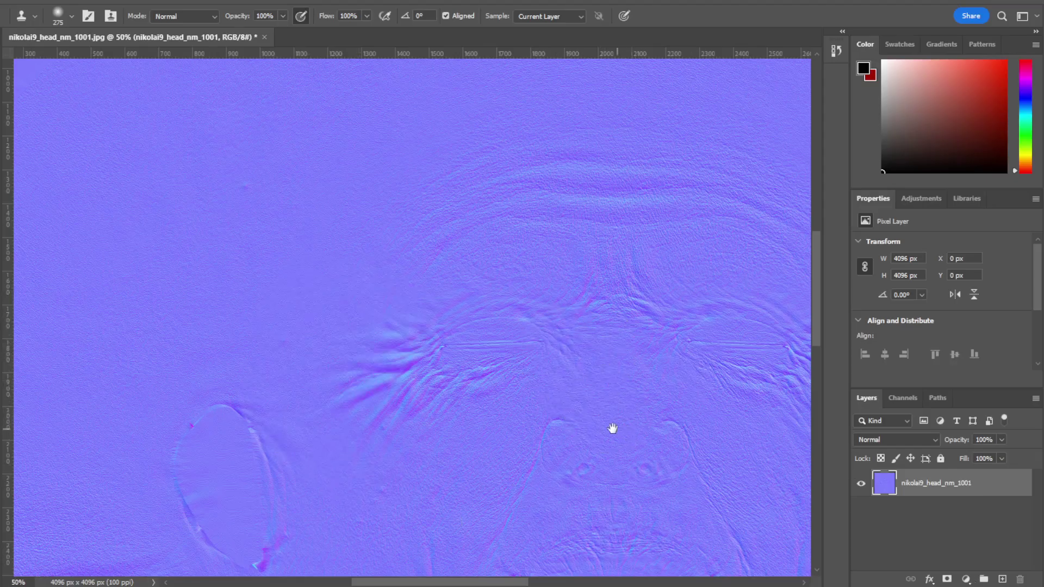
{"action": "left_click_drag", "start_coordinate": [611, 427], "coordinate": [373, 415]}
{"action": "scroll", "coordinate": [596, 394], "scroll_direction": "down", "scroll_amount": 5}
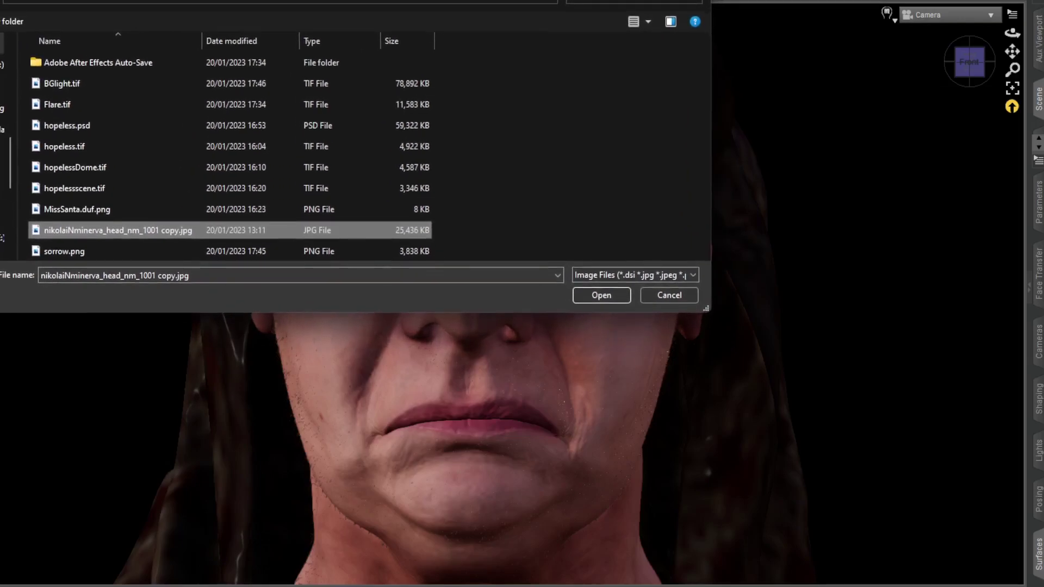
- Open nikolaiNminerva_head_nm_1001 copy.jpg, then cancel the file browser when it reappears
{"action": "left_click", "coordinate": [601, 296]}
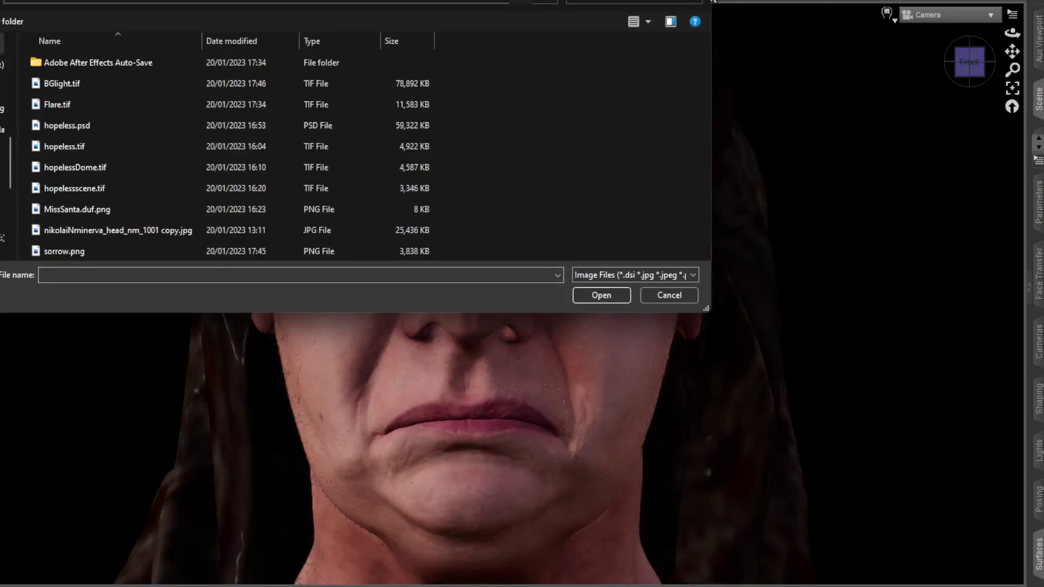
{"action": "left_click", "coordinate": [669, 295]}
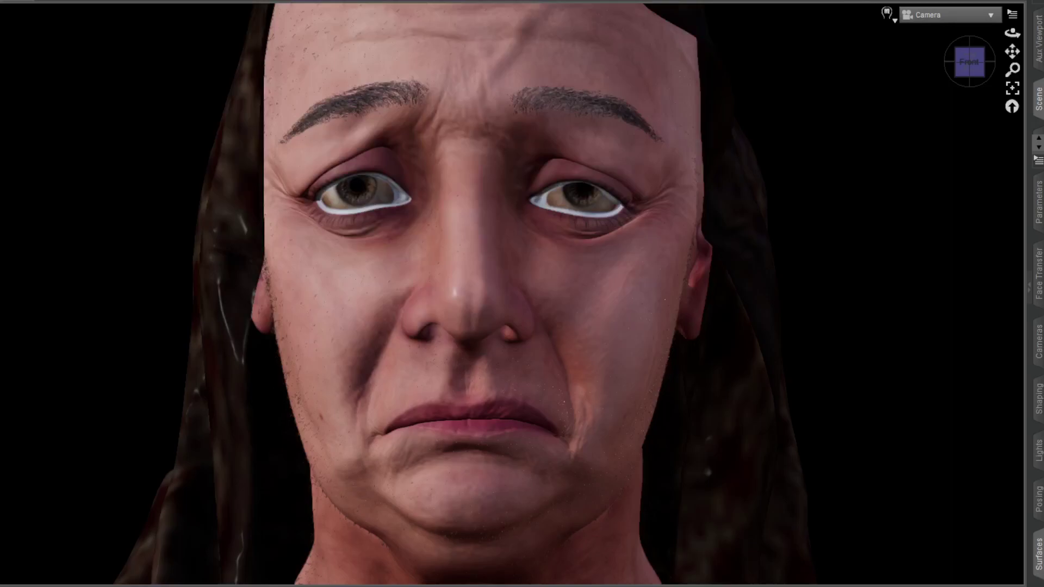
- Show the MissSanta folder beside Minerva 9 HD's Head surface settings and drag the merged map toward them
{"action": "key", "text": "alt+Tab"}
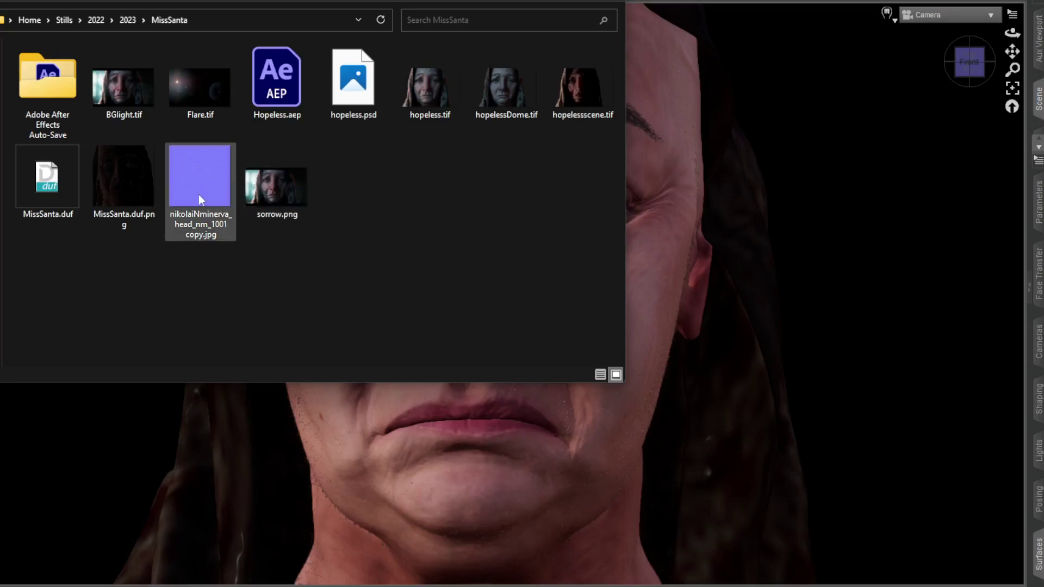
{"action": "left_click_drag", "start_coordinate": [189, 192], "coordinate": [739, 311]}
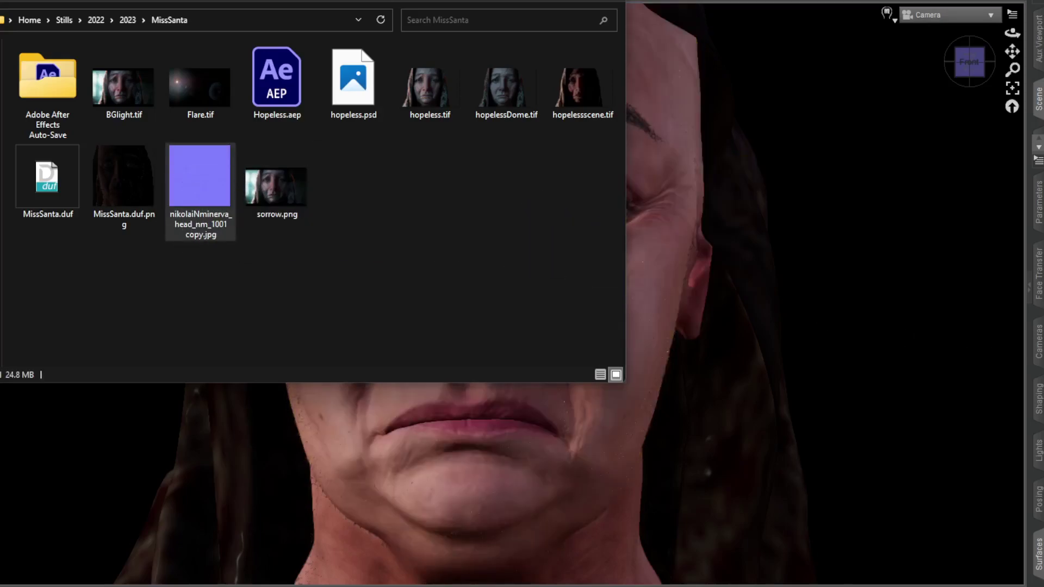
{"action": "left_click", "coordinate": [1039, 554]}
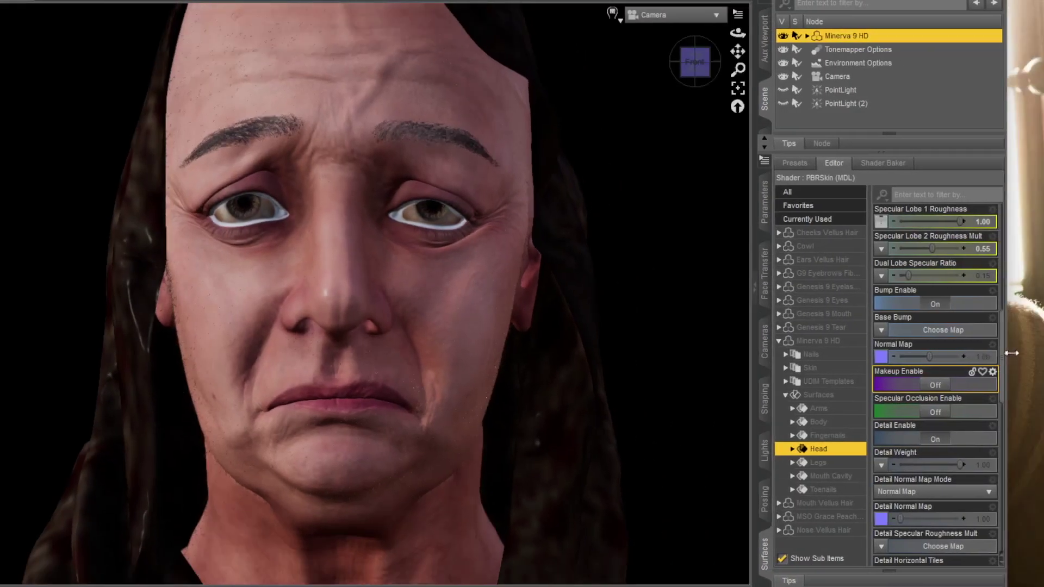
{"action": "left_click_drag", "start_coordinate": [1012, 354], "coordinate": [1043, 351]}
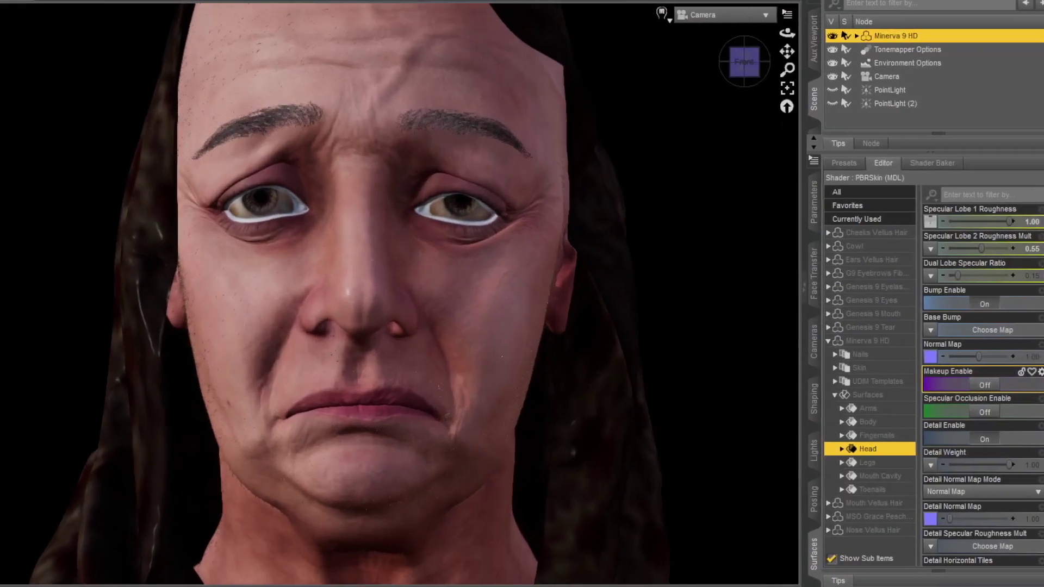
{"action": "key", "text": "alt+Tab"}
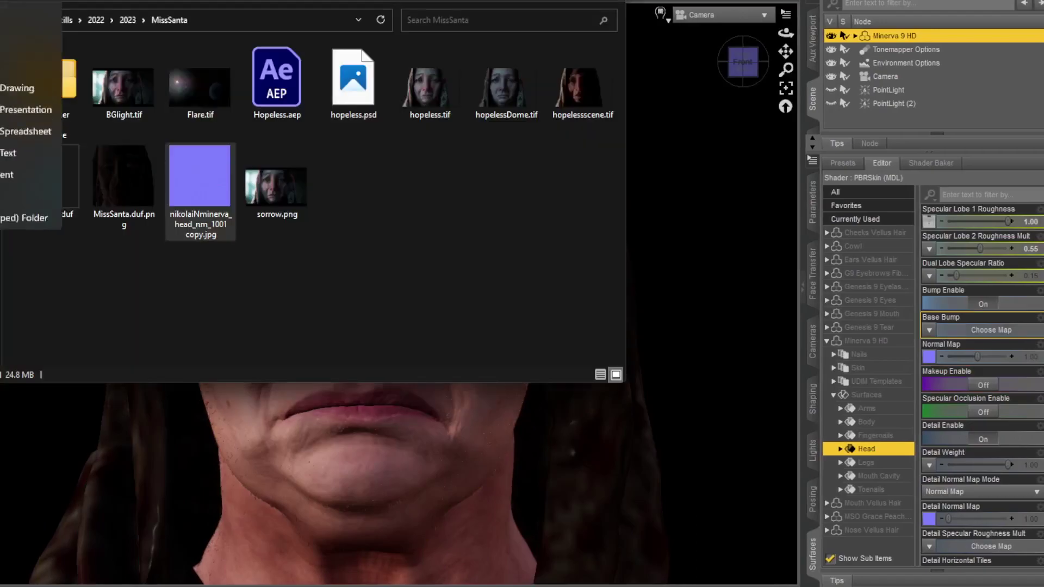
{"action": "left_click_drag", "start_coordinate": [199, 175], "coordinate": [929, 359]}
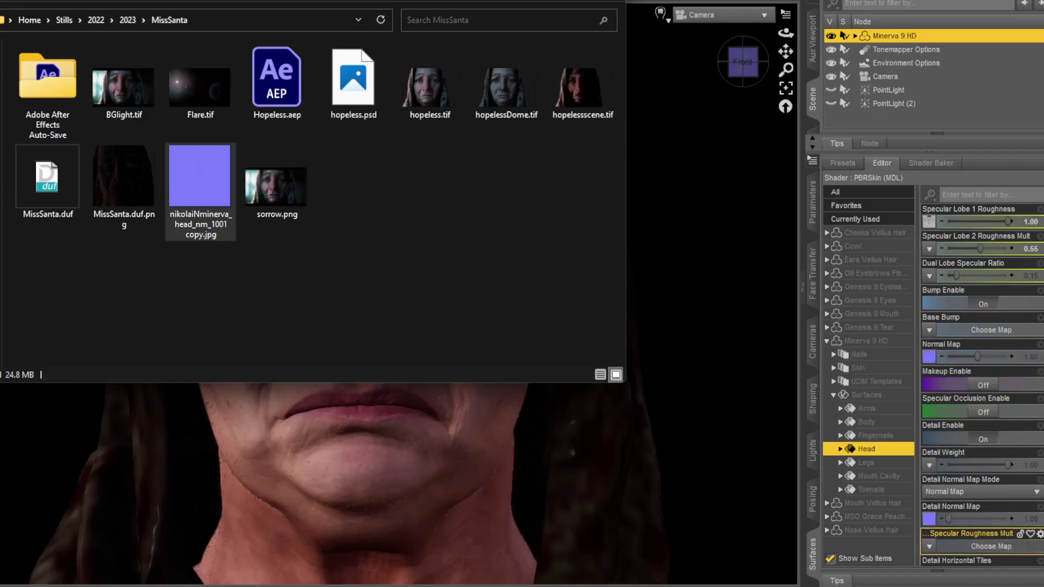
{"action": "mouse_move", "coordinate": [698, 586]}
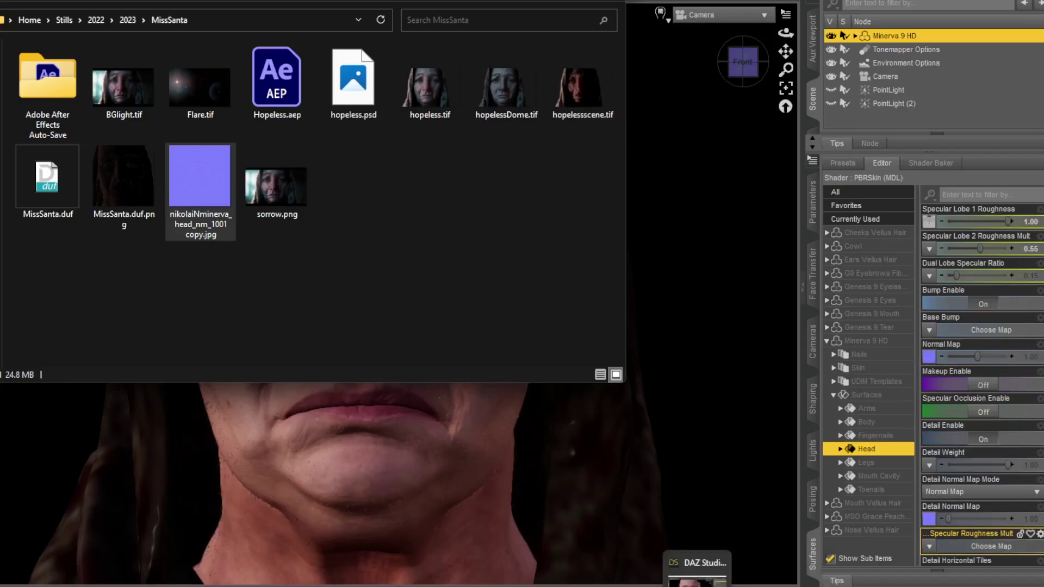